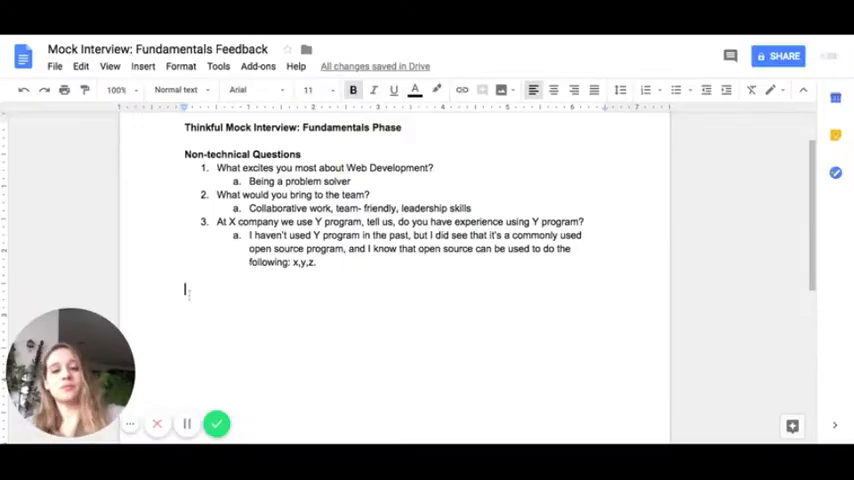
{"action": "type", "text": "Th"}
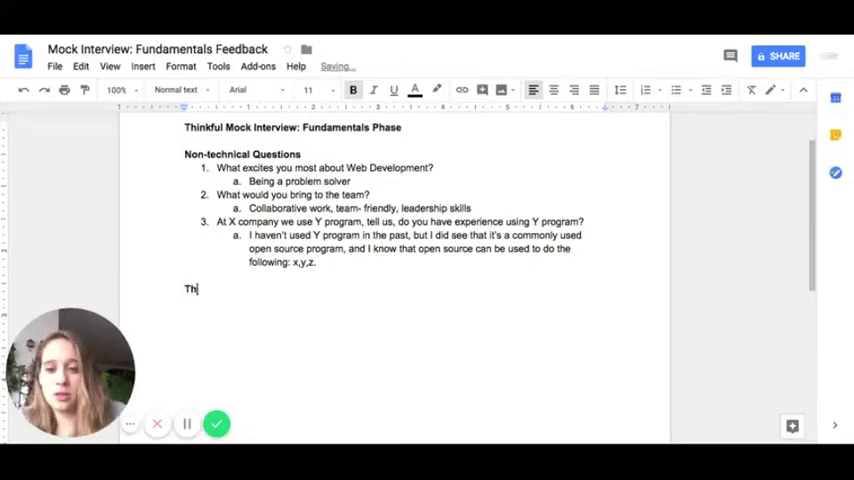
Step: Clear the half-typed text on the line below the non-technical questions before starting the bold heading
{"action": "key", "text": "BackSpace"}
{"action": "key", "text": "BackSpace"}
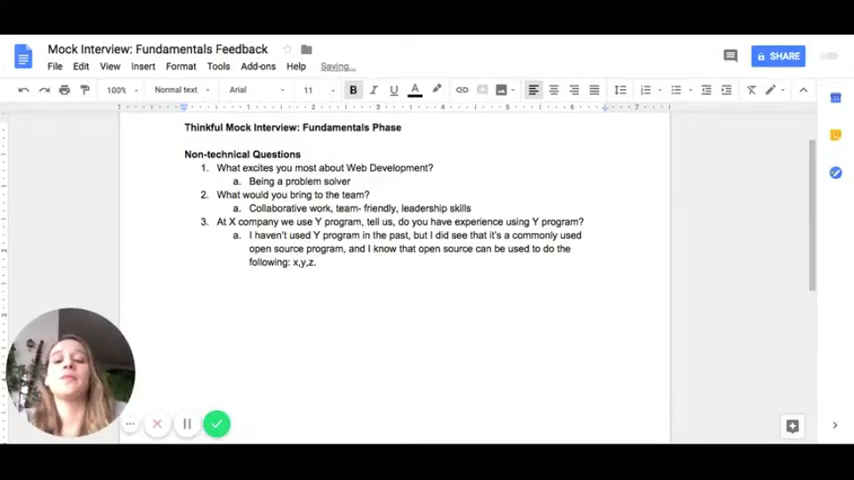
{"action": "type", "text": "Tech"}
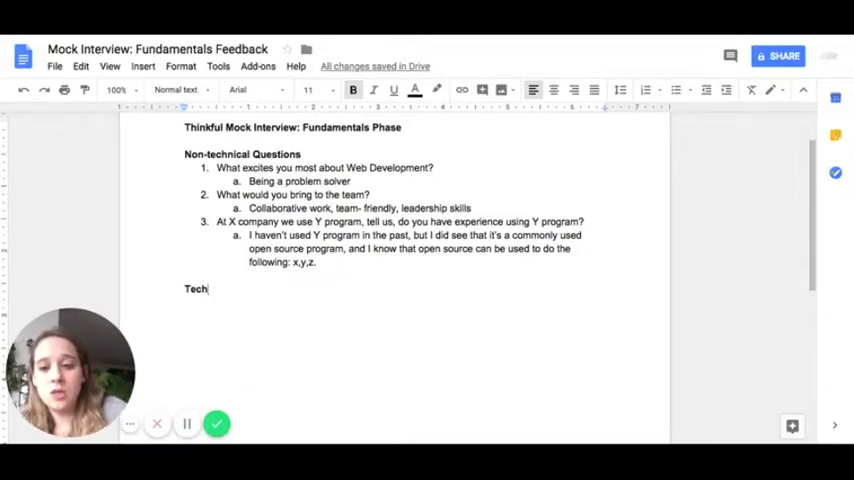
{"action": "type", "text": "nical Questions"}
Step: Finish the 'Technical Questions' heading and begin numbered question 1, 'What is responsive design?'
{"action": "key", "text": "Return"}
{"action": "left_click", "coordinate": [646, 90]}
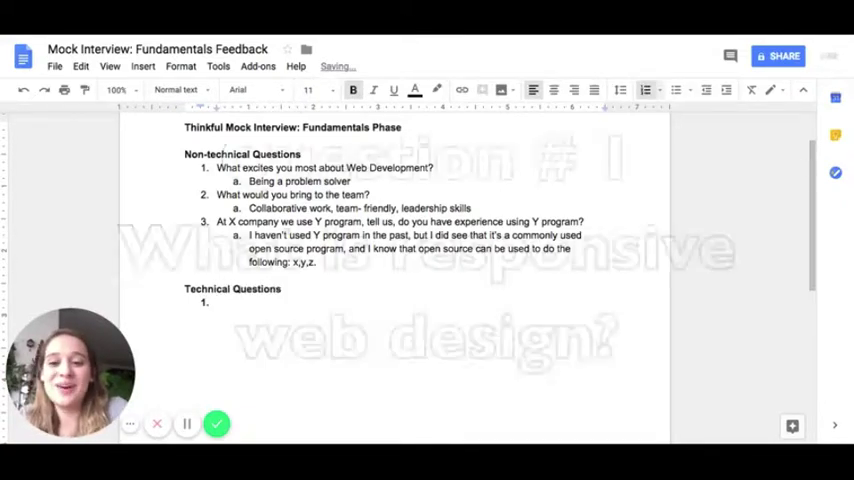
{"action": "key", "text": "BackSpace"}
{"action": "key", "text": "BackSpace"}
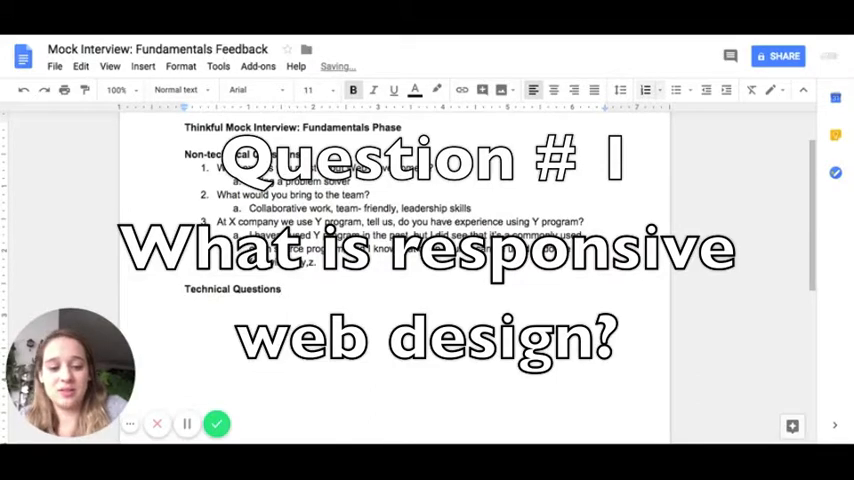
{"action": "key", "text": "Return"}
{"action": "type", "text": "What is responsive design?"}
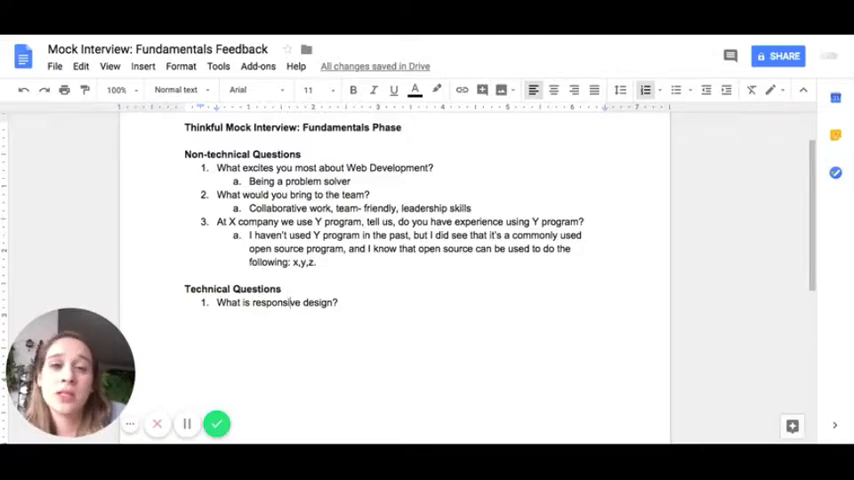
Step: Add two indented answers under question 1 about screen sizes and media queries
{"action": "key", "text": "Return"}
{"action": "key", "text": "Tab"}
{"action": "type", "text": "Making sure "}
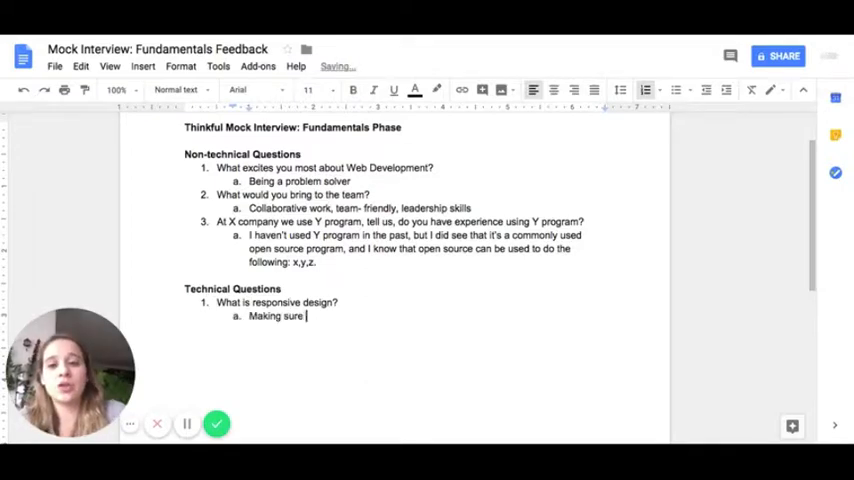
{"action": "type", "text": "your"}
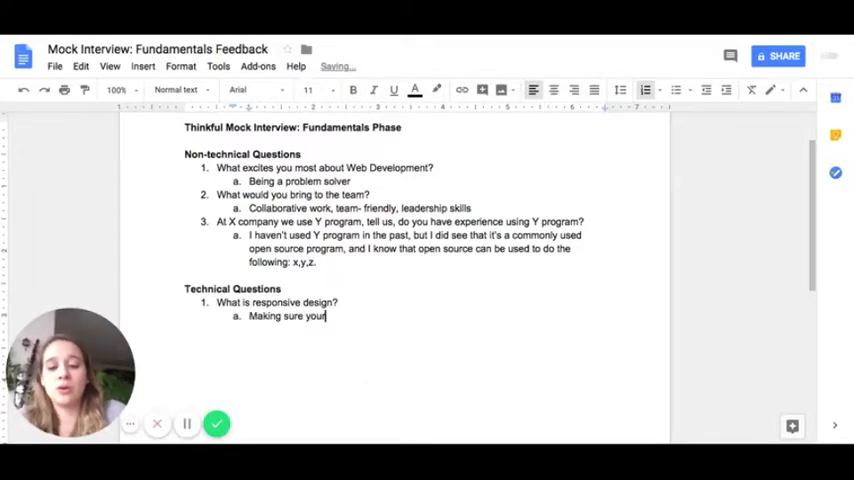
{"action": "type", "text": " design f"}
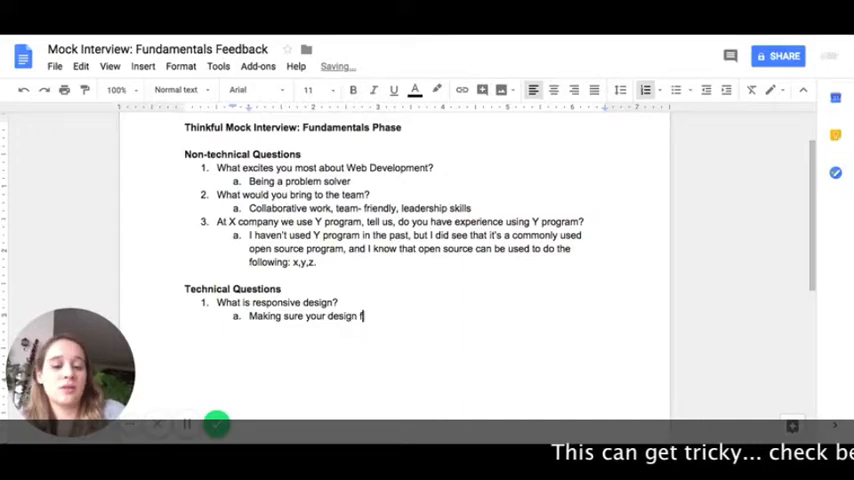
{"action": "type", "text": "its all screen-sizes"}
{"action": "key", "text": "Return"}
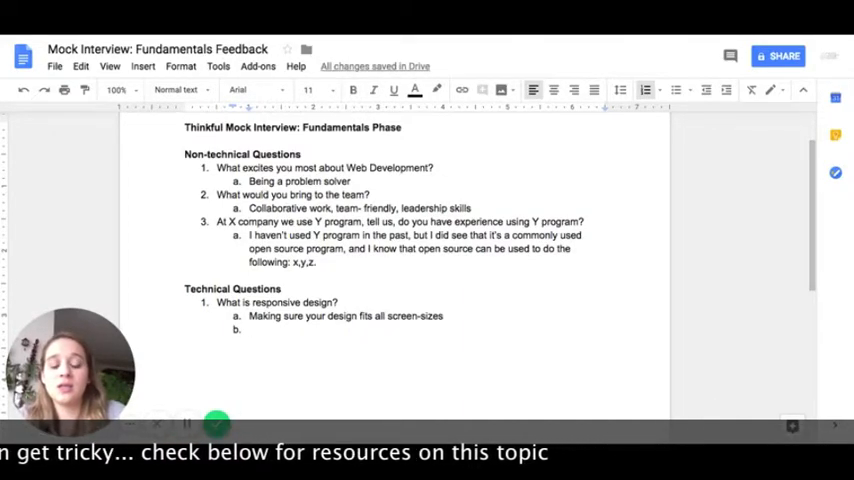
{"action": "type", "text": "Media queries - telling the styling of your code, to do certain things at certain screen widths."}
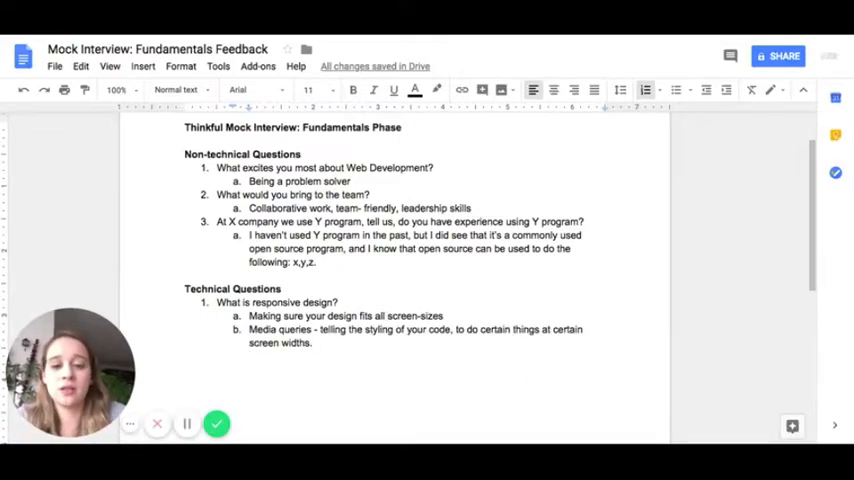
{"action": "key", "text": "Return"}
{"action": "key", "text": "Return"}
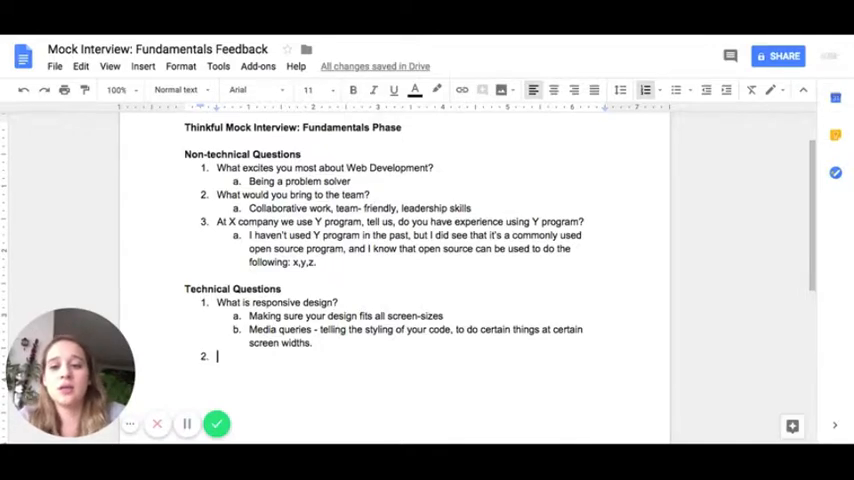
{"action": "type", "text": "What is your first step when starting a new project"}
Step: Add question 2 on the first step of a new project with two answers, then start item 3
{"action": "key", "text": "Return"}
{"action": "key", "text": "Tab"}
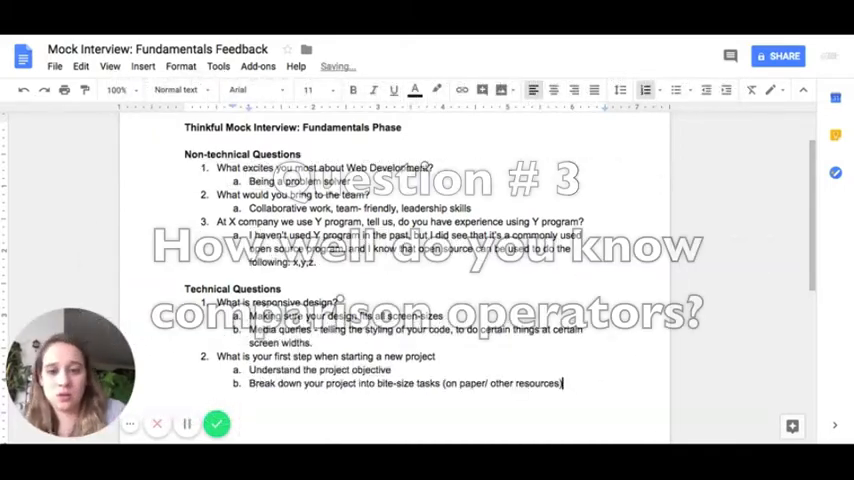
{"action": "key", "text": "shift+Tab"}
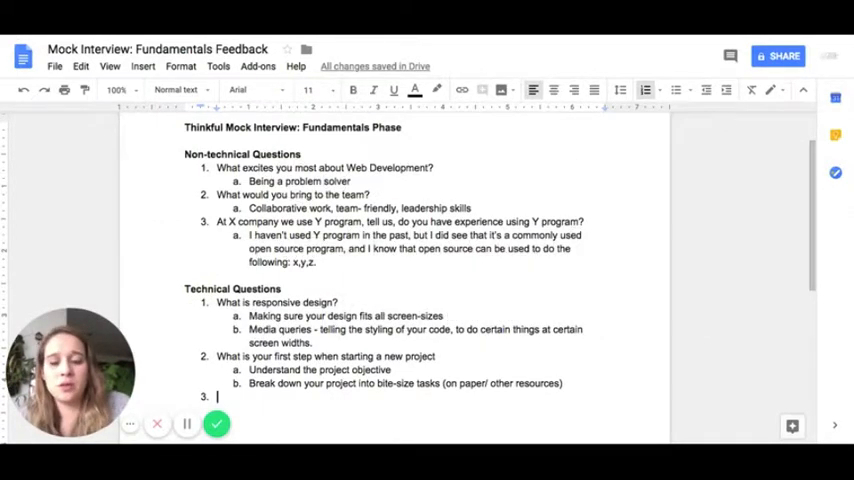
{"action": "scroll", "coordinate": [276, 252], "scroll_direction": "down", "scroll_amount": 2}
{"action": "scroll", "coordinate": [276, 252], "scroll_direction": "down", "scroll_amount": 1}
{"action": "type", "text": "Do you know comparison operators (javascript)"}
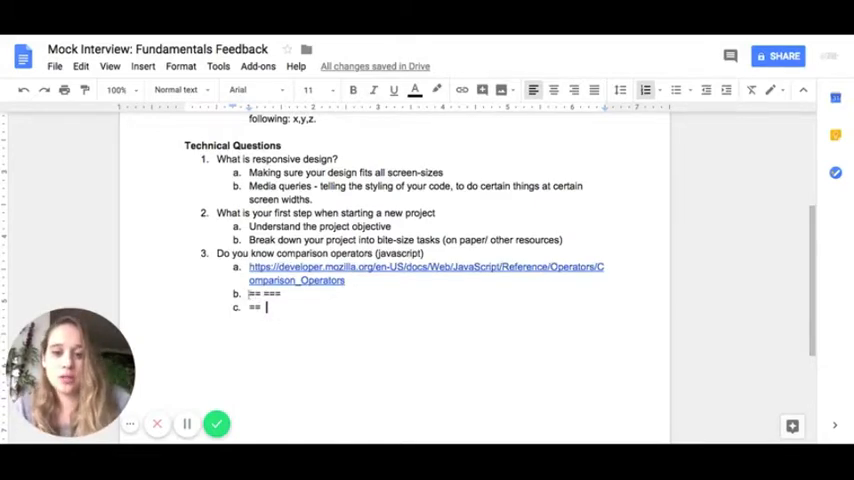
Step: Point out the == and === operators in answer b and position in answer c after ==
{"action": "double_click", "coordinate": [254, 294]}
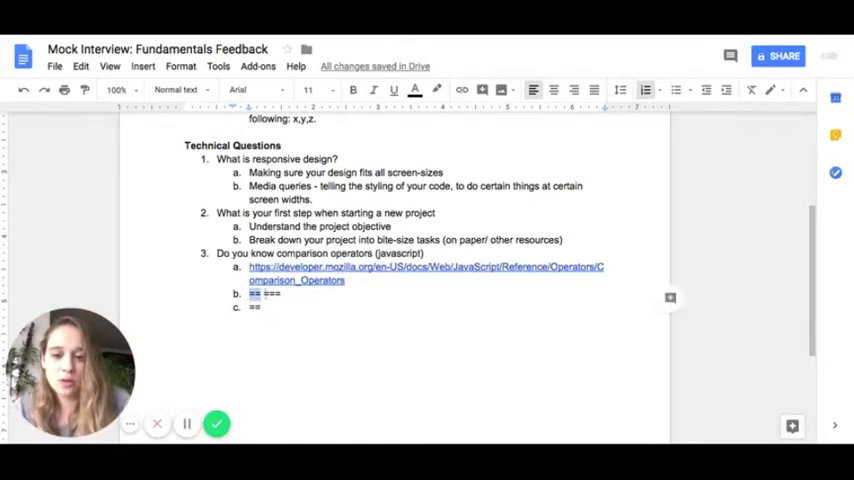
{"action": "double_click", "coordinate": [271, 294]}
{"action": "left_click", "coordinate": [263, 308]}
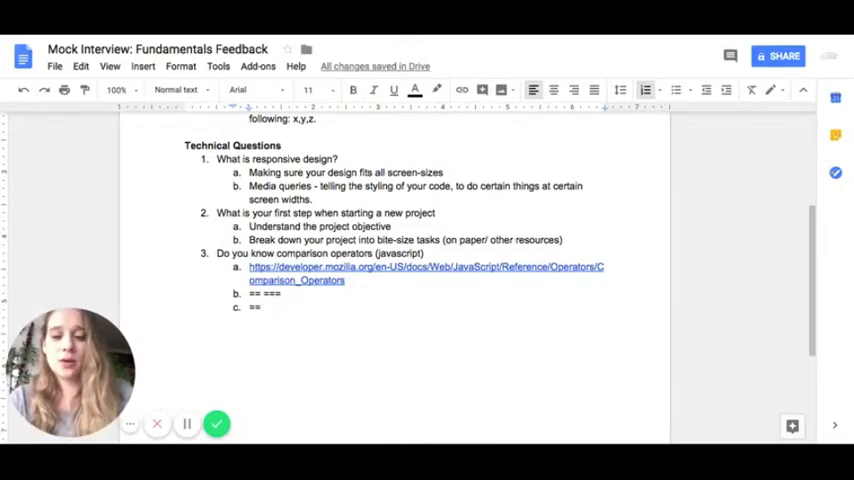
{"action": "type", "text": " 2"}
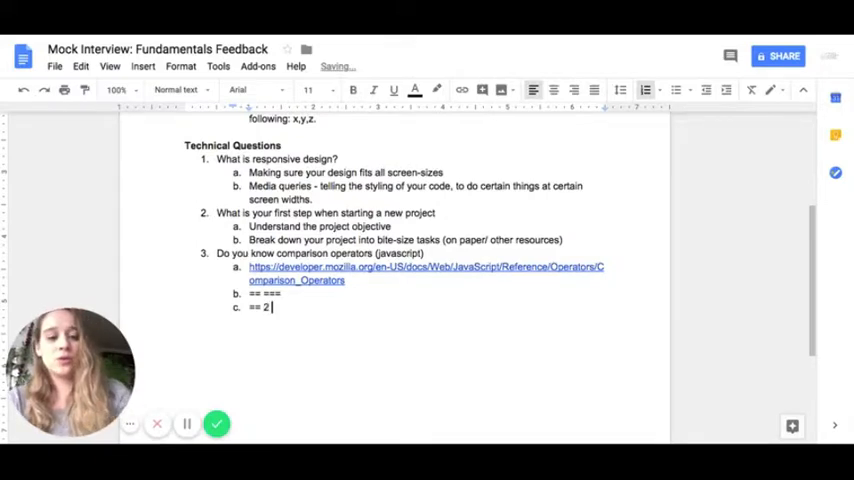
{"action": "type", "text": " =="}
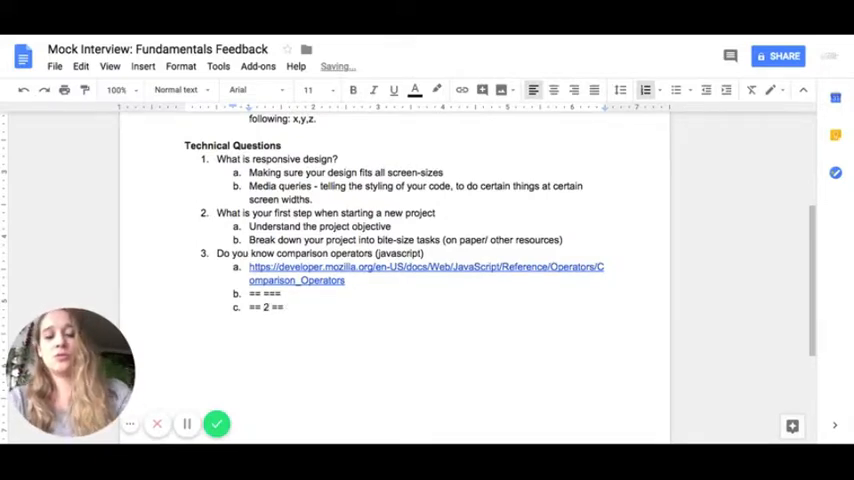
{"action": "type", "text": " '2"}
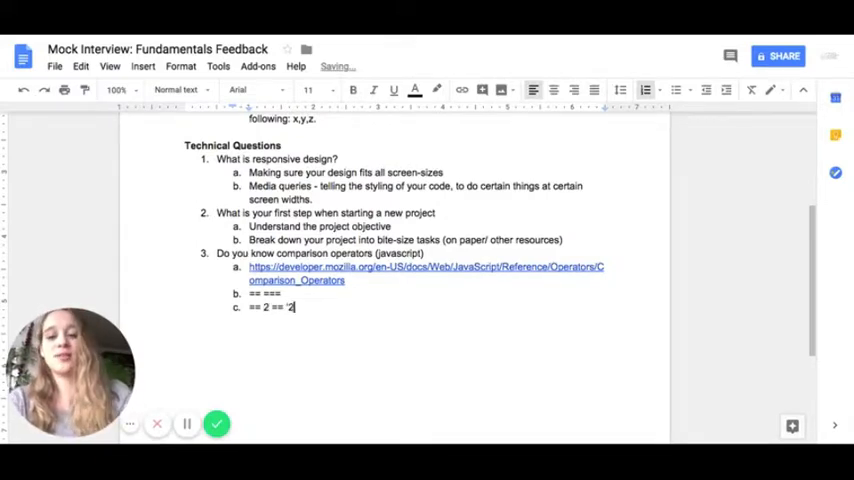
{"action": "type", "text": "'"}
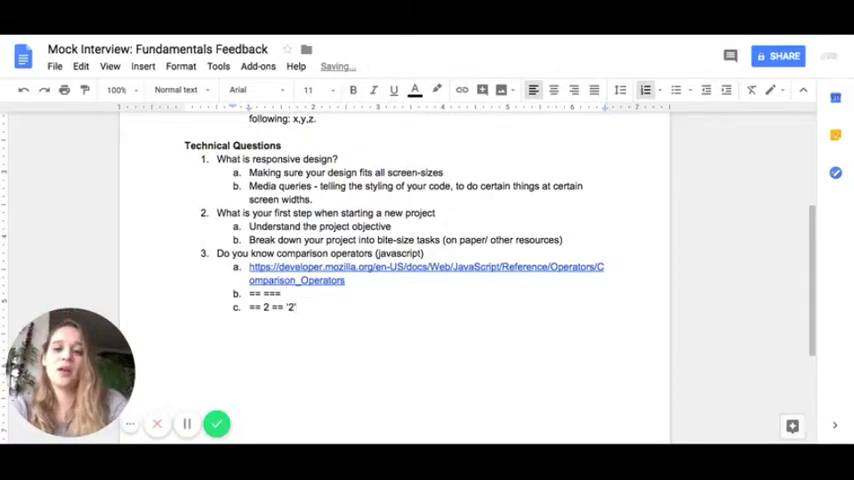
{"action": "type", "text": " //"}
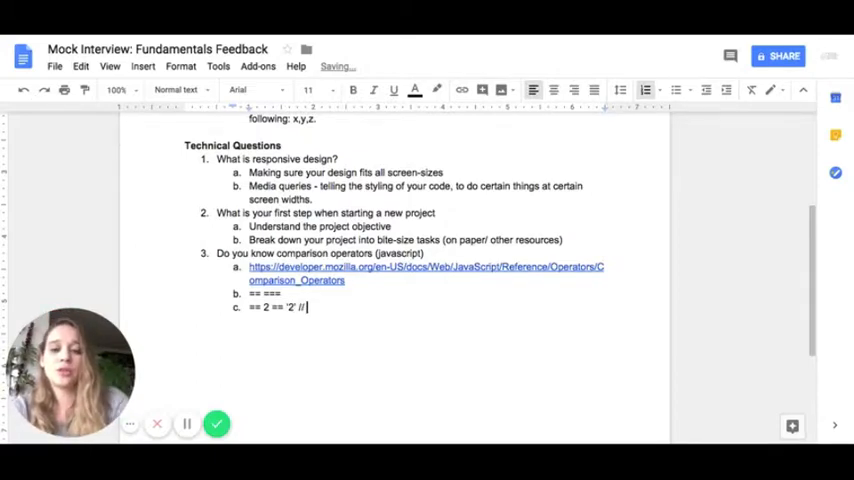
{"action": "type", "text": " true"}
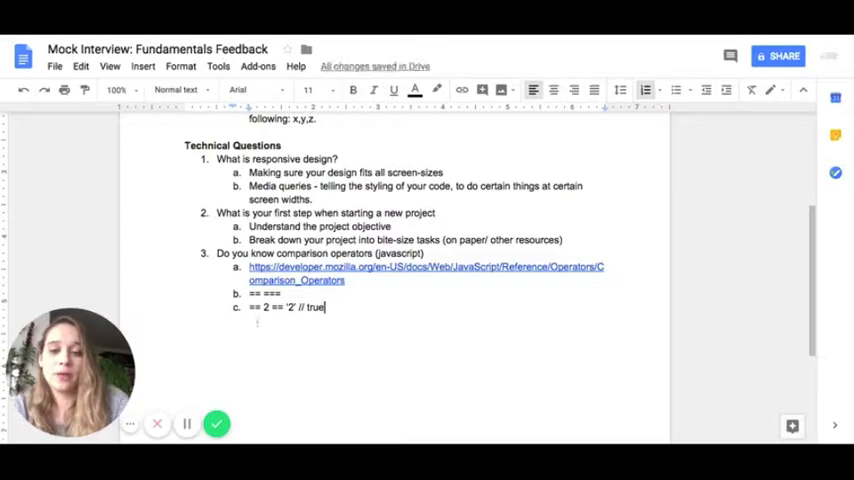
Step: Highlight the 2 and '2' values in the loose equality example, then begin sub-item d
{"action": "left_click", "coordinate": [270, 307]}
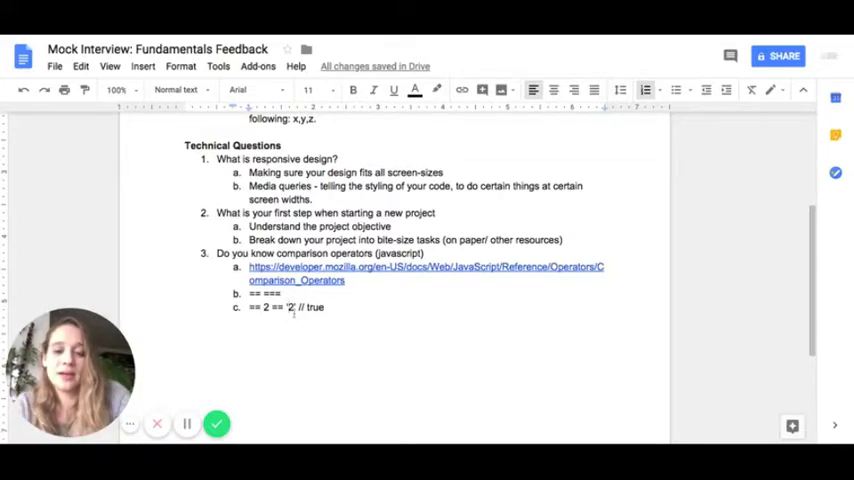
{"action": "left_click_drag", "start_coordinate": [287, 307], "coordinate": [297, 307]}
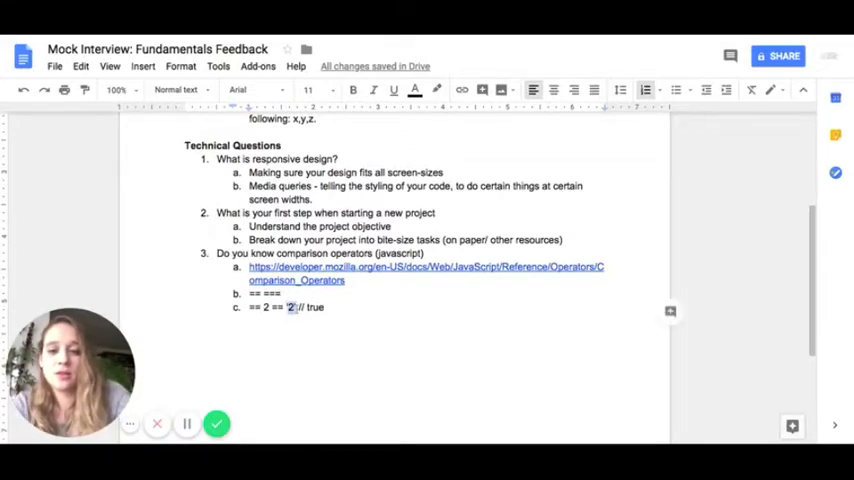
{"action": "double_click", "coordinate": [266, 307]}
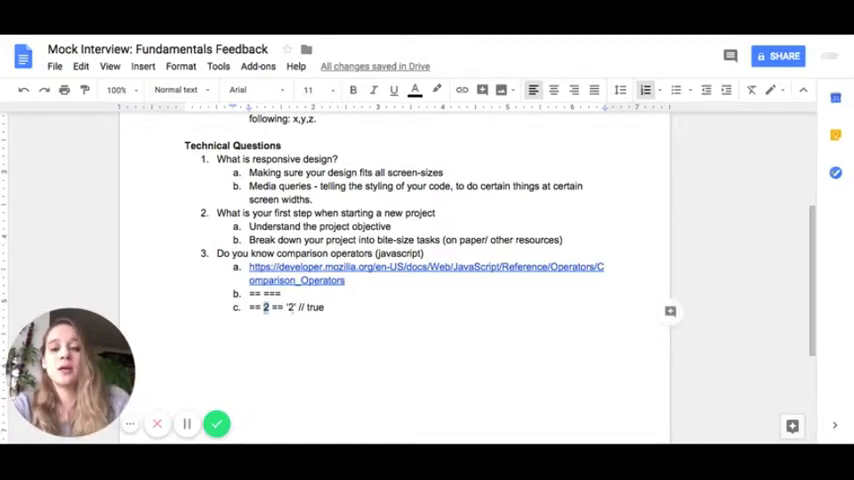
{"action": "double_click", "coordinate": [291, 307]}
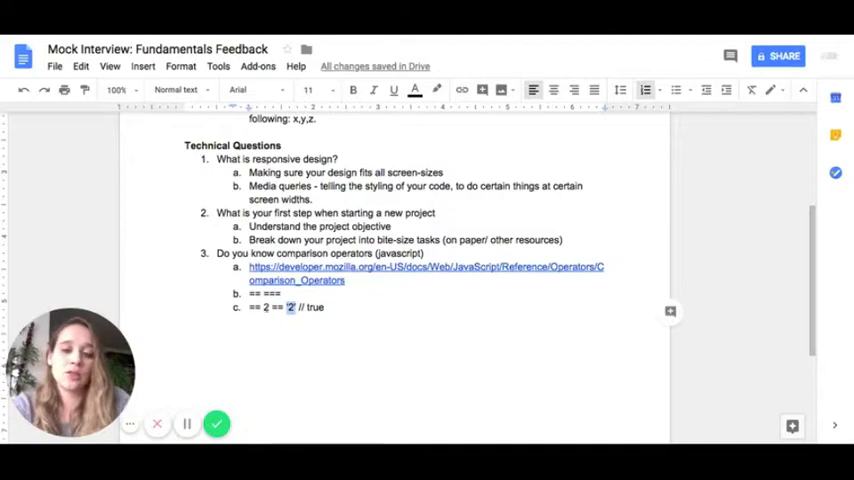
{"action": "double_click", "coordinate": [266, 307]}
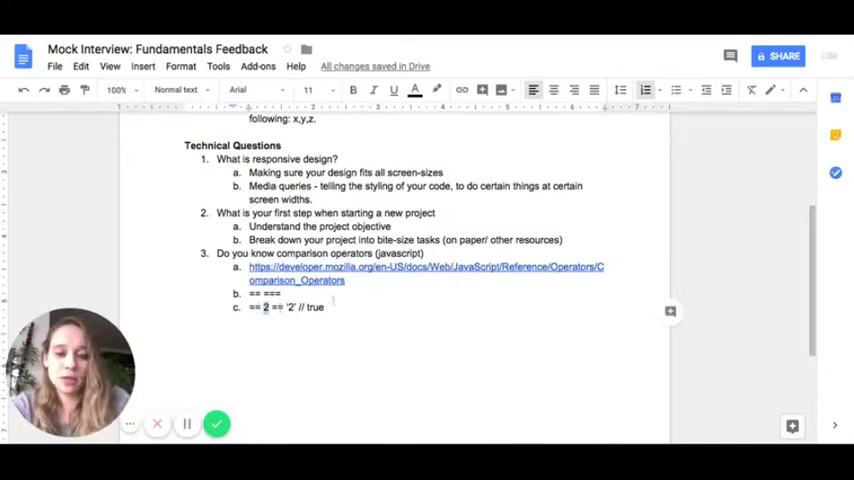
{"action": "left_click", "coordinate": [333, 307]}
{"action": "key", "text": "Return"}
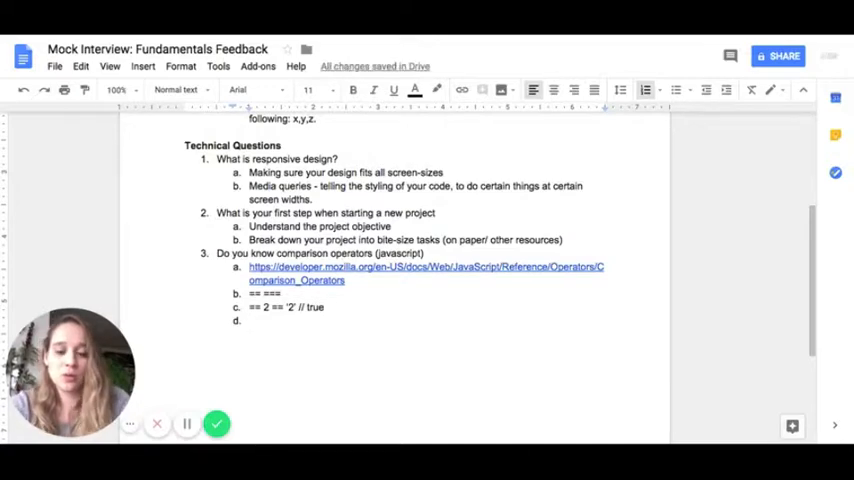
{"action": "type", "text": "2 "}
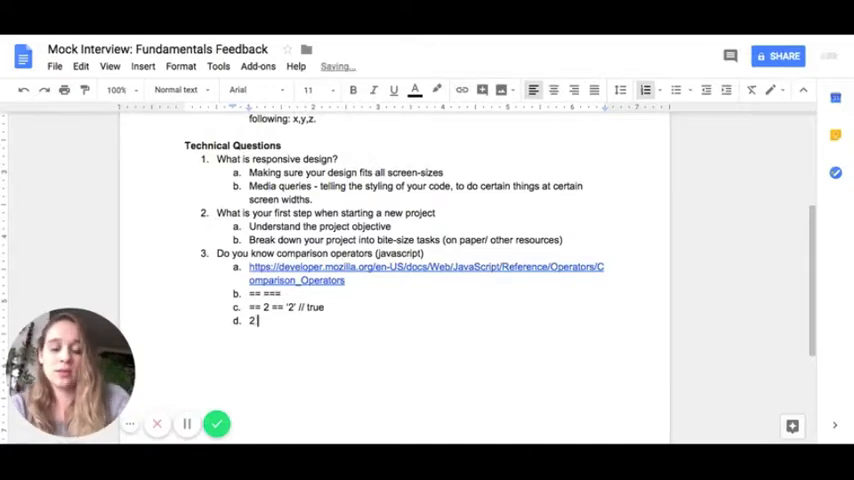
{"action": "type", "text": "=== '2'"}
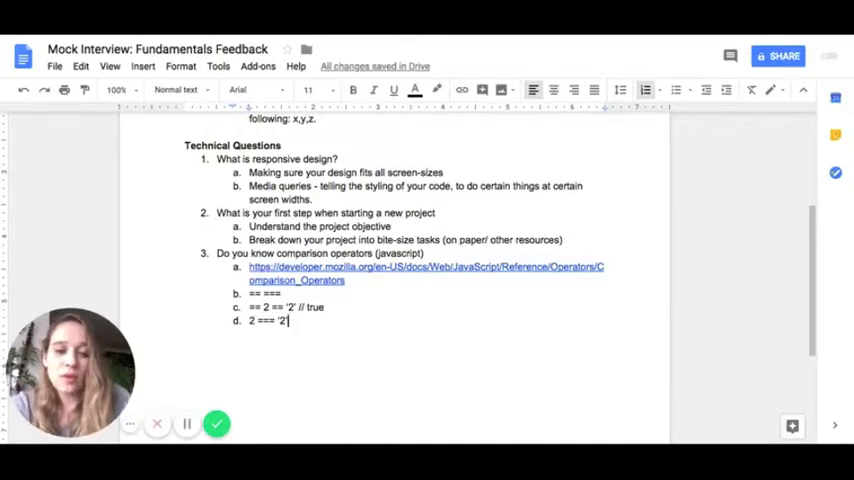
{"action": "type", "text": " // false"}
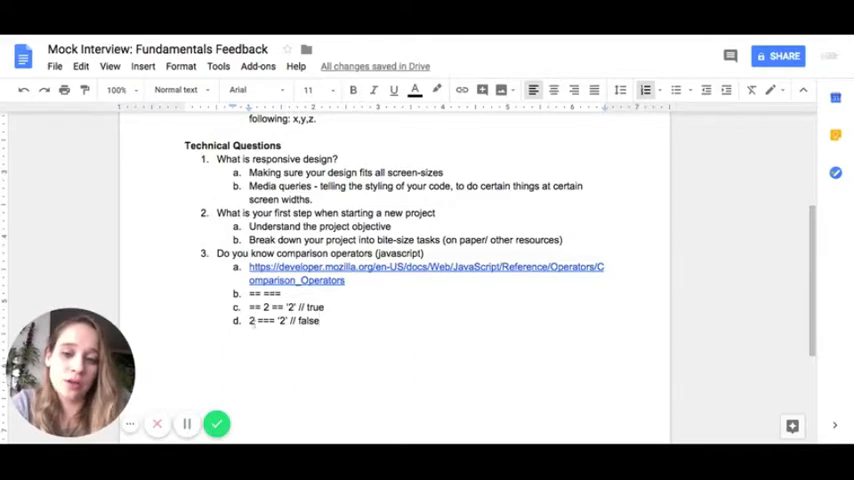
Step: Highlight the values in "2 === '2' // false", then add sub-item e 'typeOf' and start item f
{"action": "double_click", "coordinate": [252, 320]}
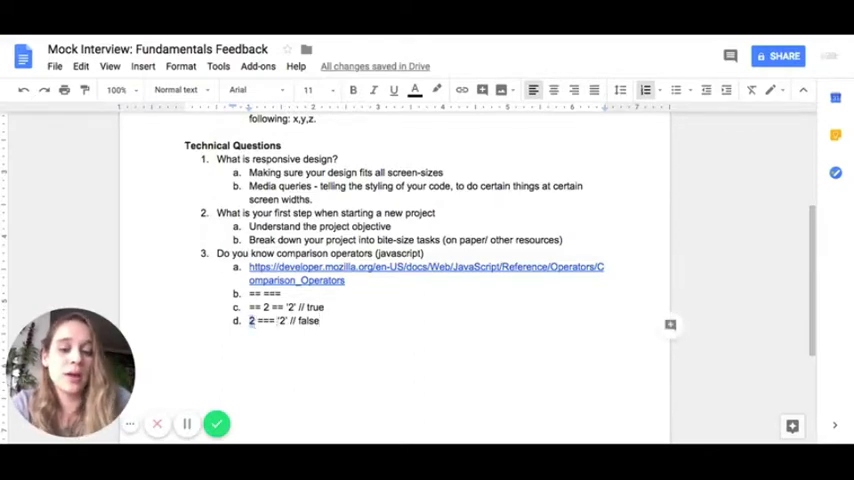
{"action": "double_click", "coordinate": [282, 320]}
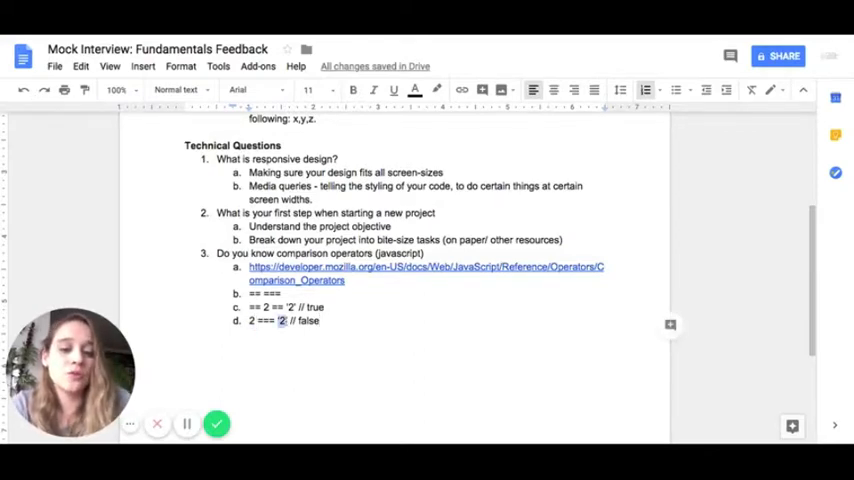
{"action": "left_click", "coordinate": [331, 321]}
{"action": "key", "text": "Return"}
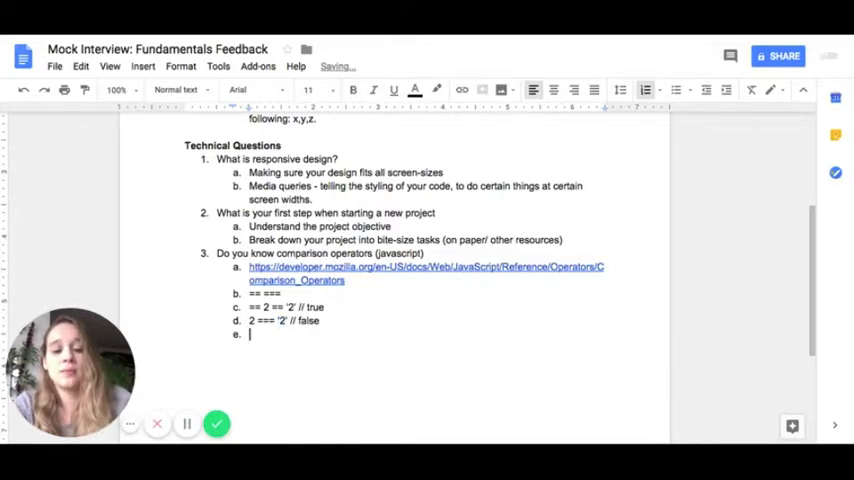
{"action": "type", "text": "typeOf"}
{"action": "key", "text": "Return"}
{"action": "type", "text": "True === !false"}
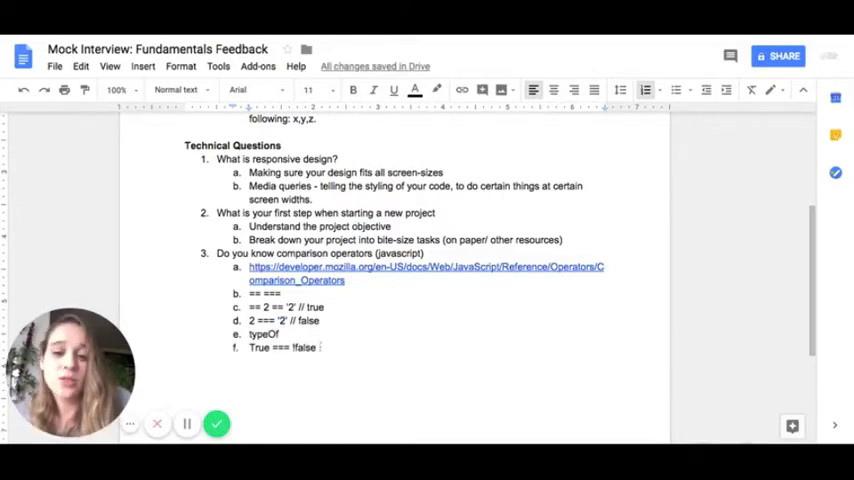
Step: Delete the 'True === !false' text, leaving sub-item f empty
{"action": "triple_click", "coordinate": [320, 347]}
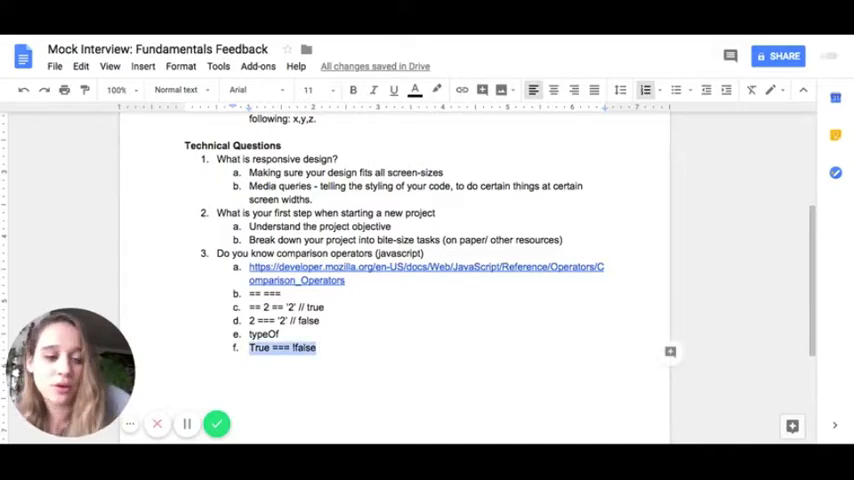
{"action": "key", "text": "BackSpace"}
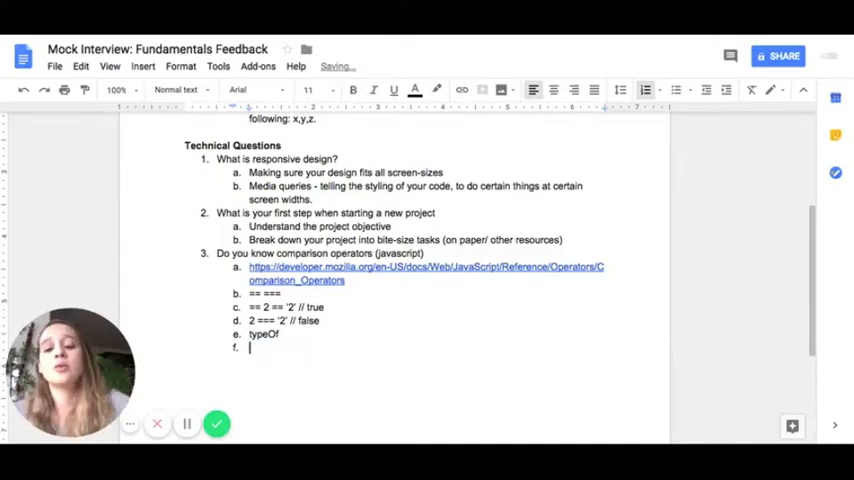